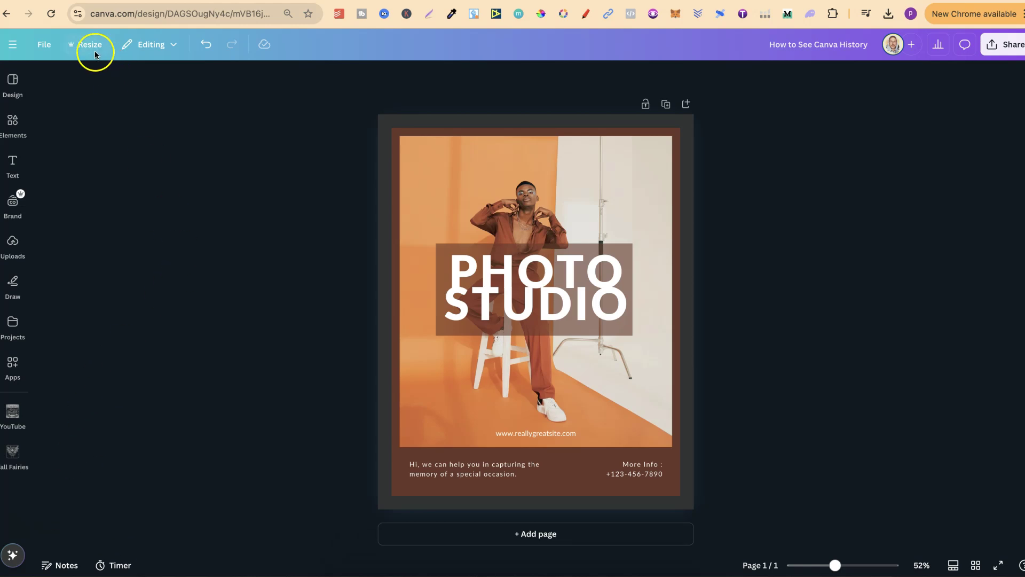
Open the File menu of the How to See Canva History design.
click(44, 44)
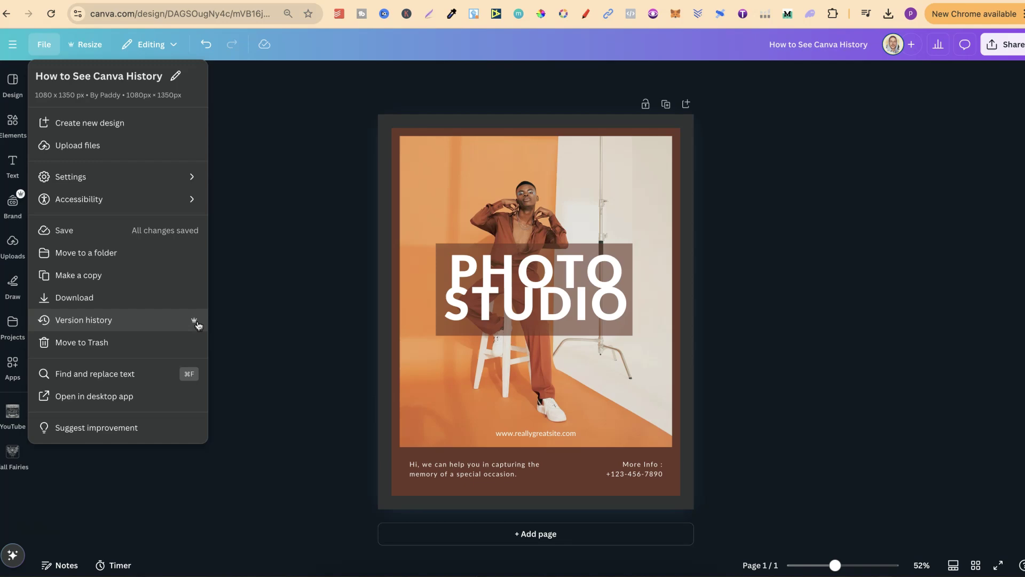
Show version history and preview the 'Autosaved 30 minutes ago' entry.
click(161, 321)
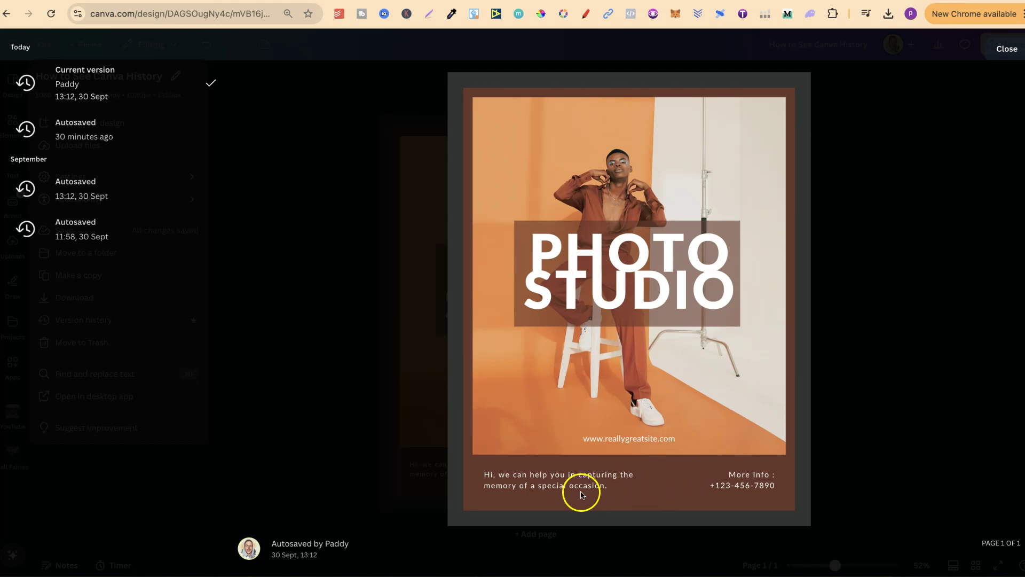
click(117, 132)
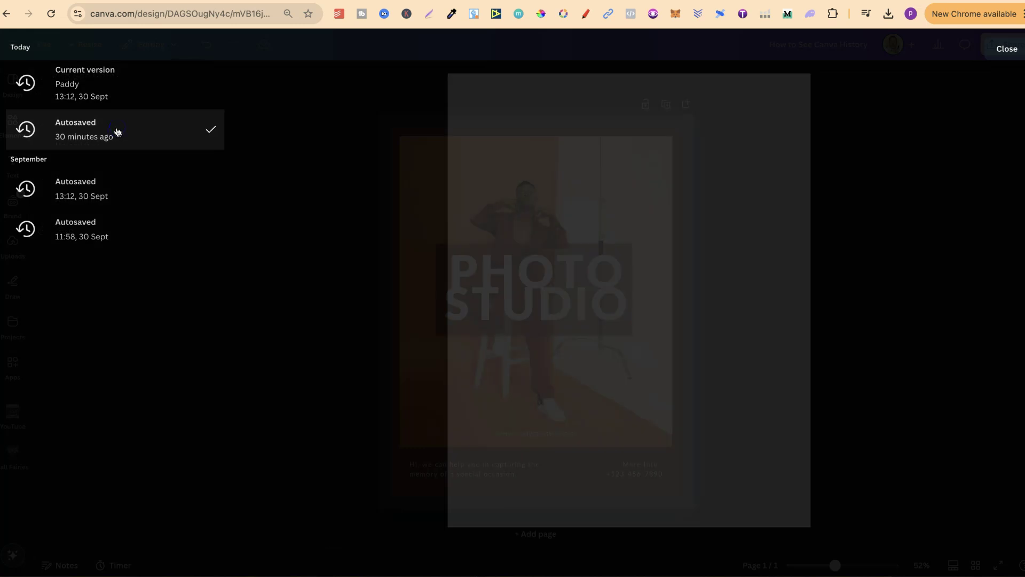
Compare the 13:12, 30 Sept autosave with the current version, ending on the white-bordered autosave.
click(151, 195)
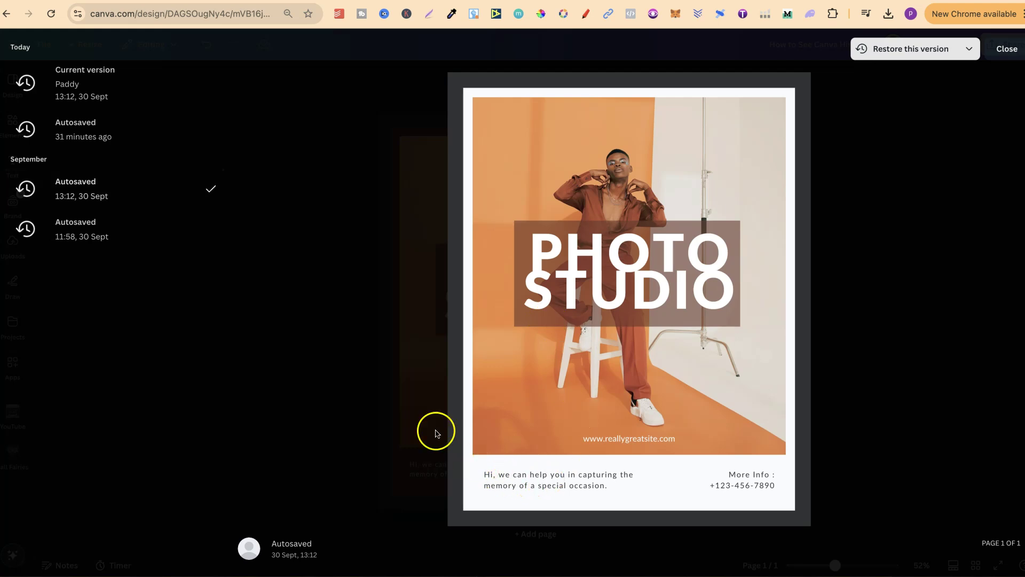
click(115, 83)
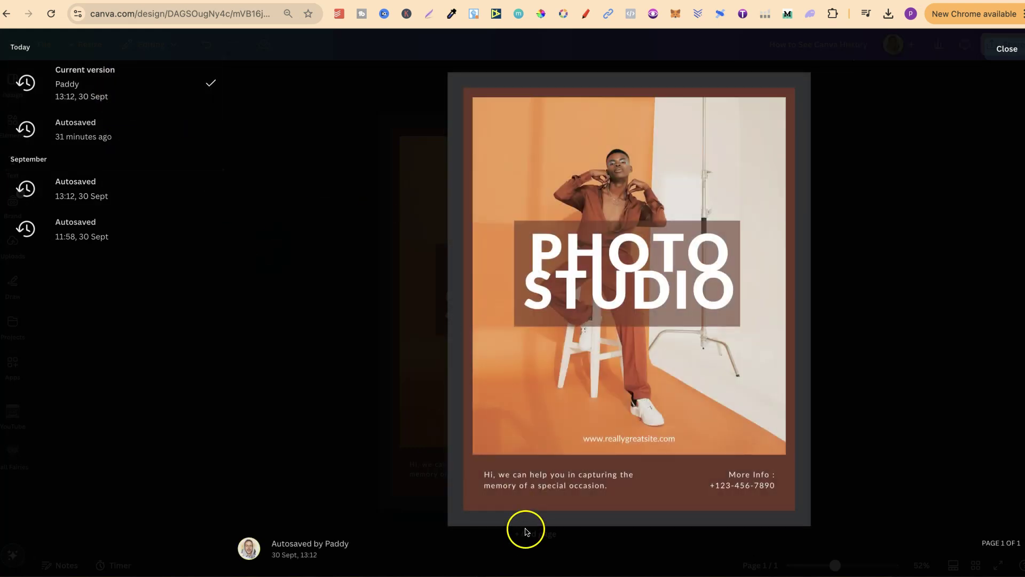
click(94, 195)
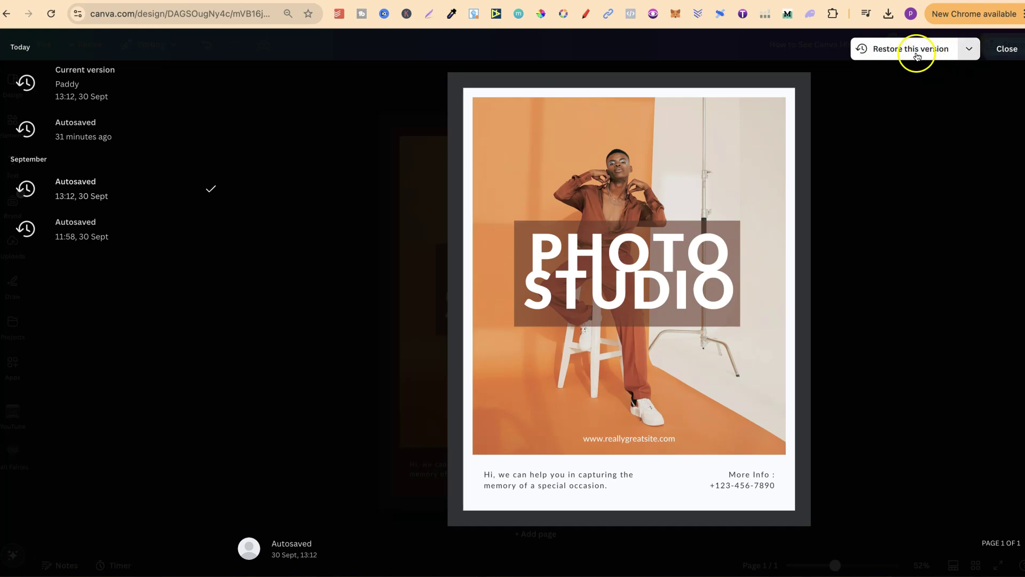
Restore the 13:12, 30 Sept autosave with the white border and footer.
click(913, 50)
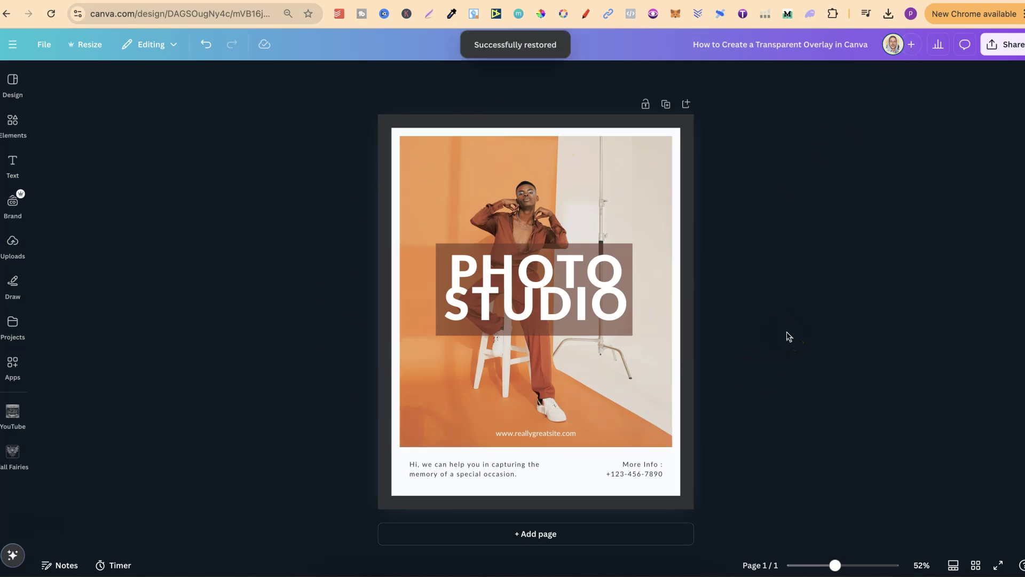
Undo the restore to bring back the brown border and footer.
click(206, 47)
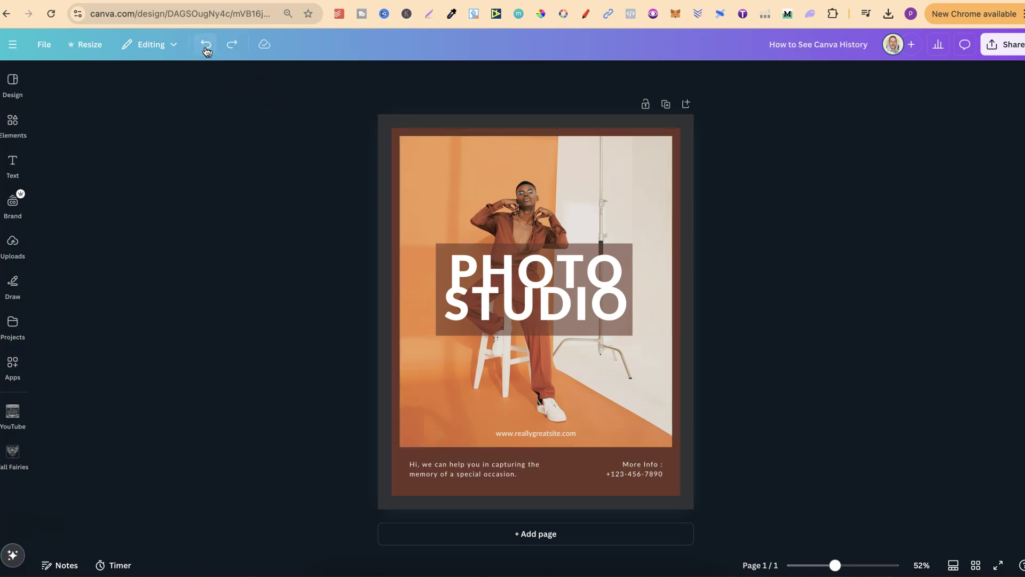